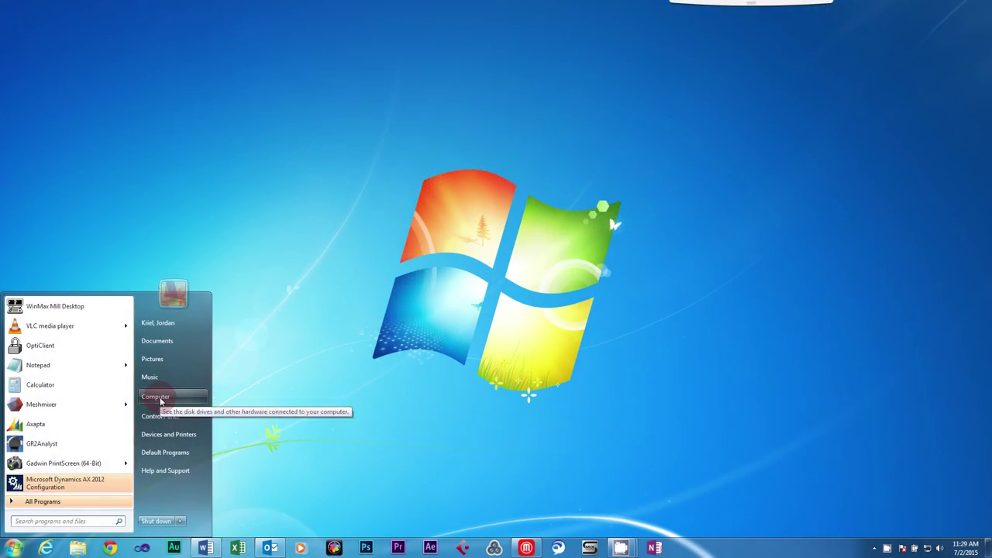
# Open Computer Management and review the members of the local Administrators group.
pyautogui.rightClick(160, 400)
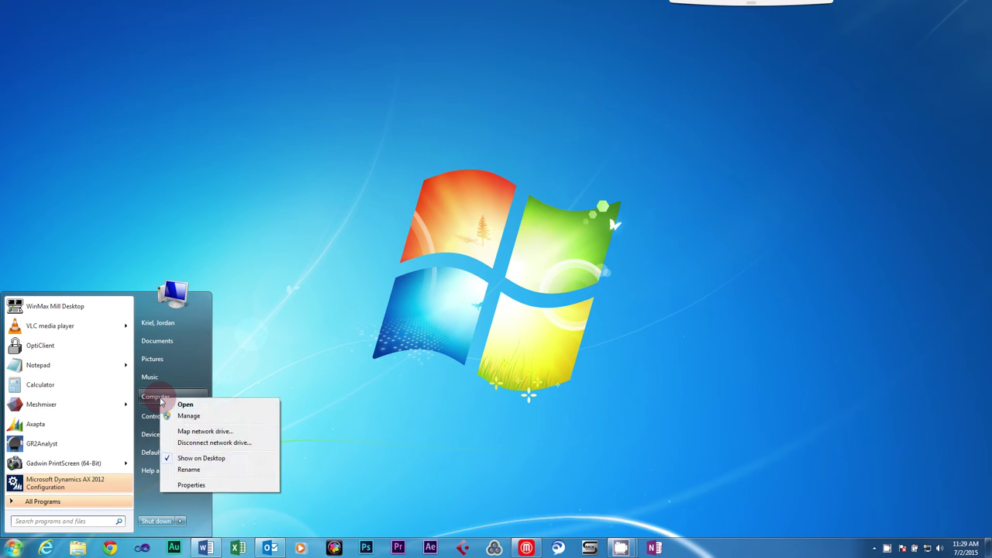
pyautogui.click(189, 416)
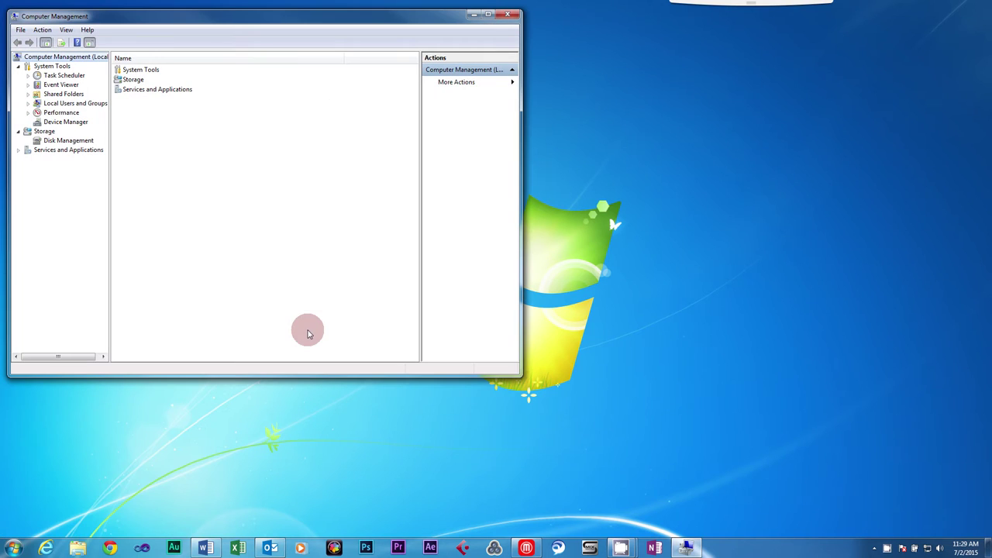
pyautogui.doubleClick(77, 104)
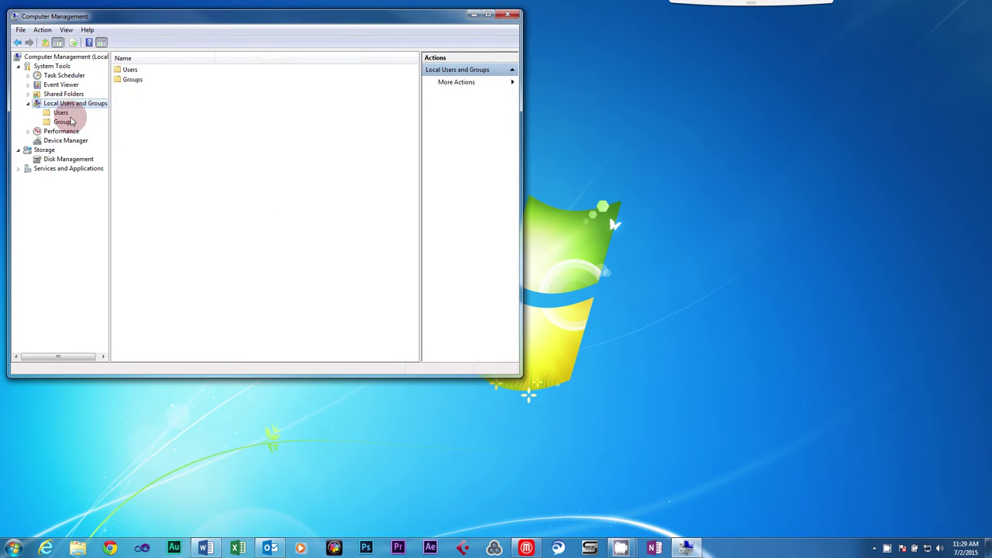
pyautogui.click(66, 124)
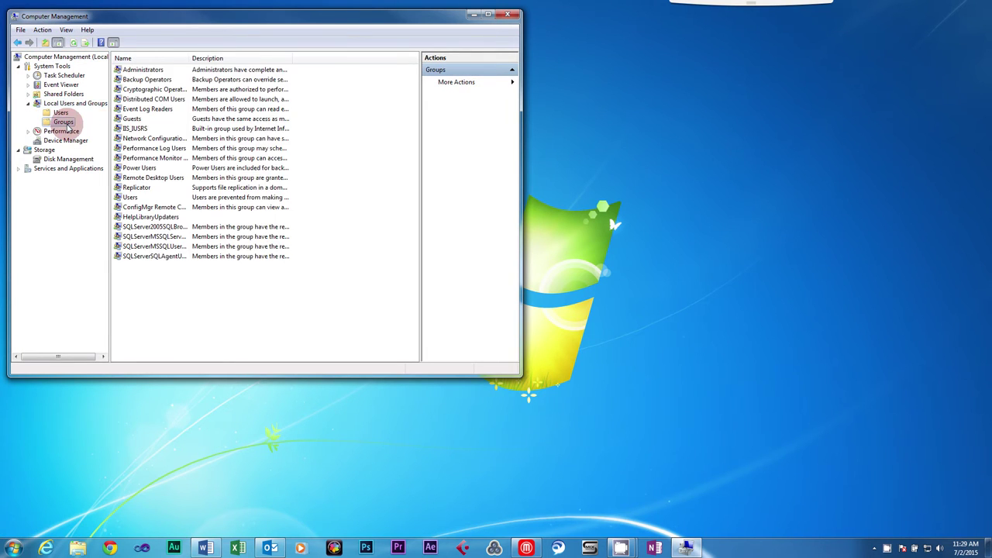
pyautogui.click(139, 72)
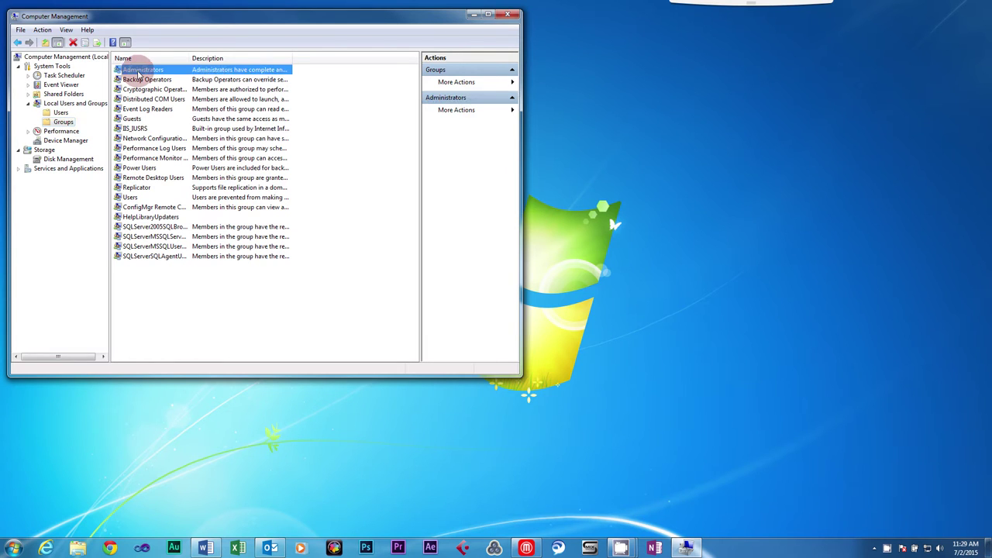
pyautogui.doubleClick(140, 72)
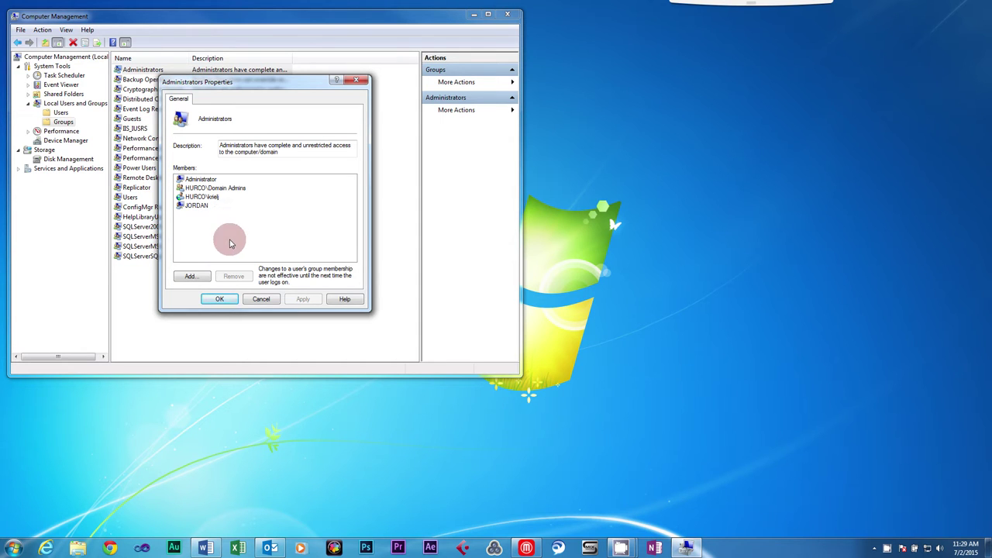
pyautogui.click(221, 298)
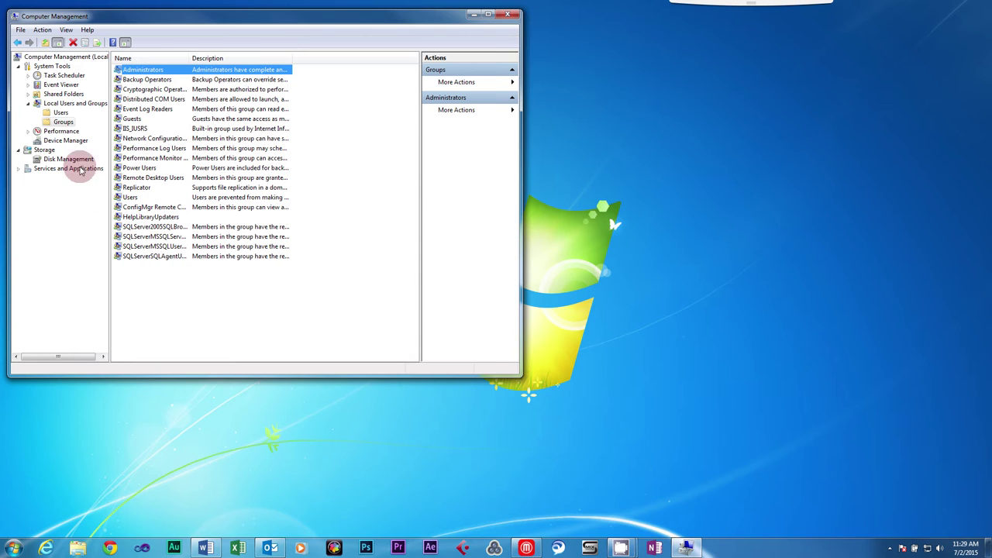
# Set a new password for the local Administrator user account, entering and confirming the account password.
pyautogui.click(60, 113)
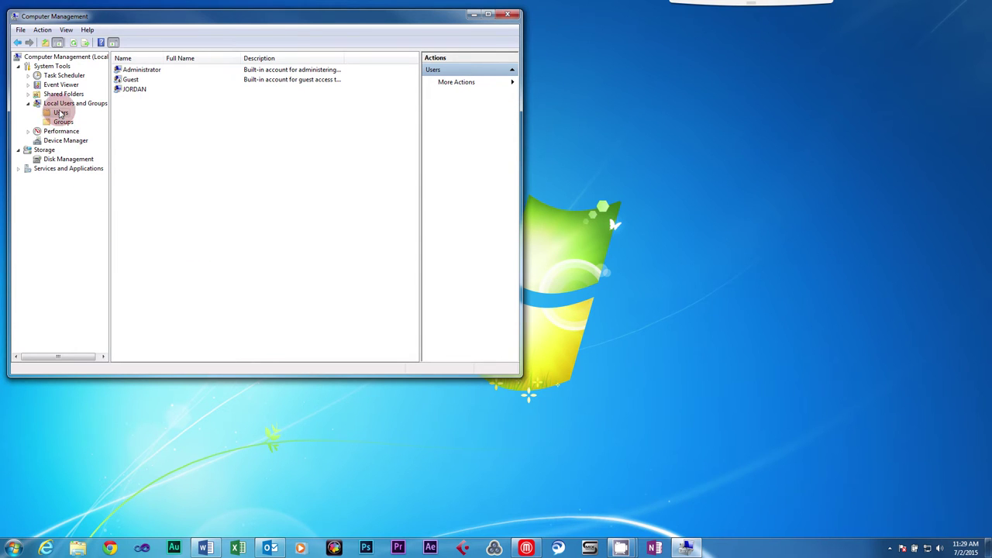
pyautogui.click(143, 71)
pyautogui.rightClick(144, 74)
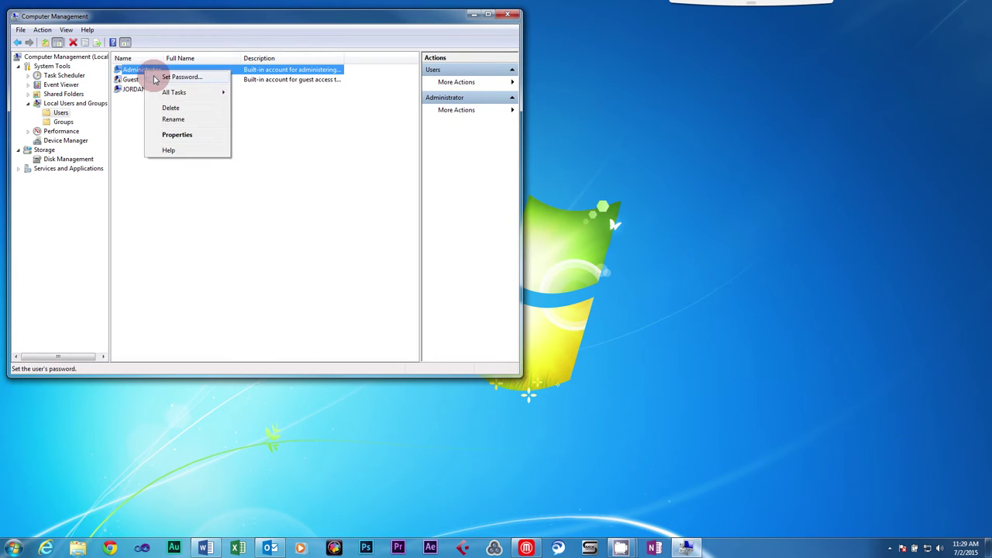
pyautogui.click(163, 76)
pyautogui.click(217, 247)
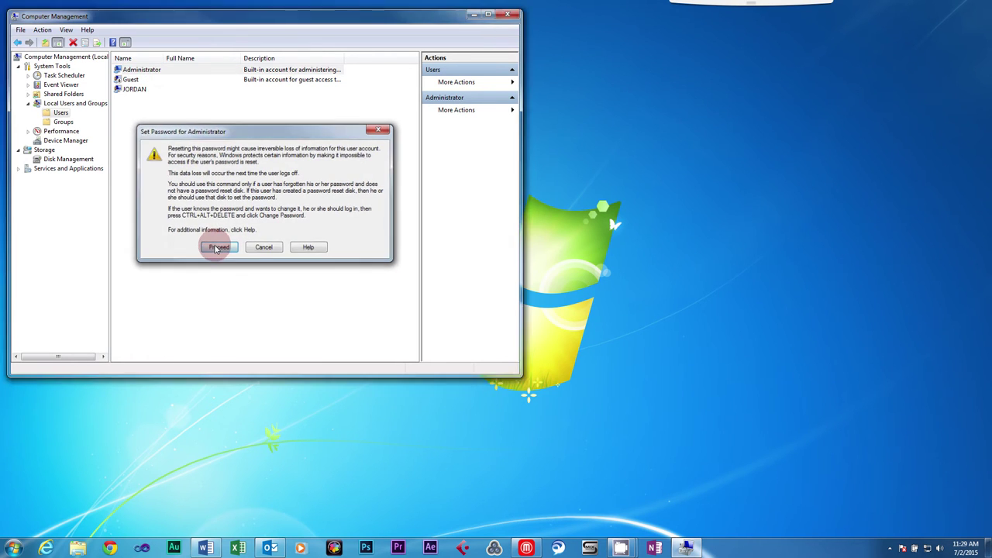
pyautogui.write('•••••••••••')
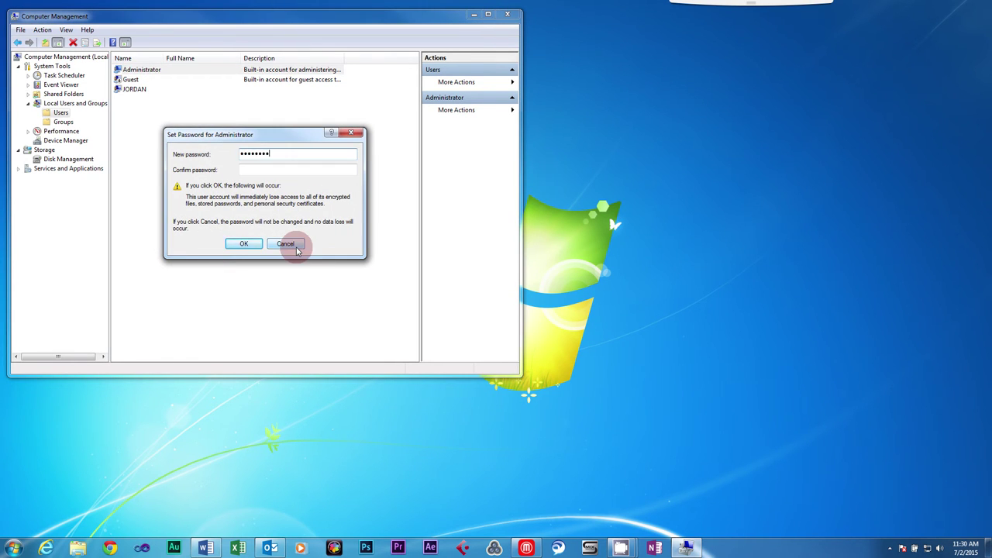
pyautogui.press('Tab')
pyautogui.write('•••••••••••')
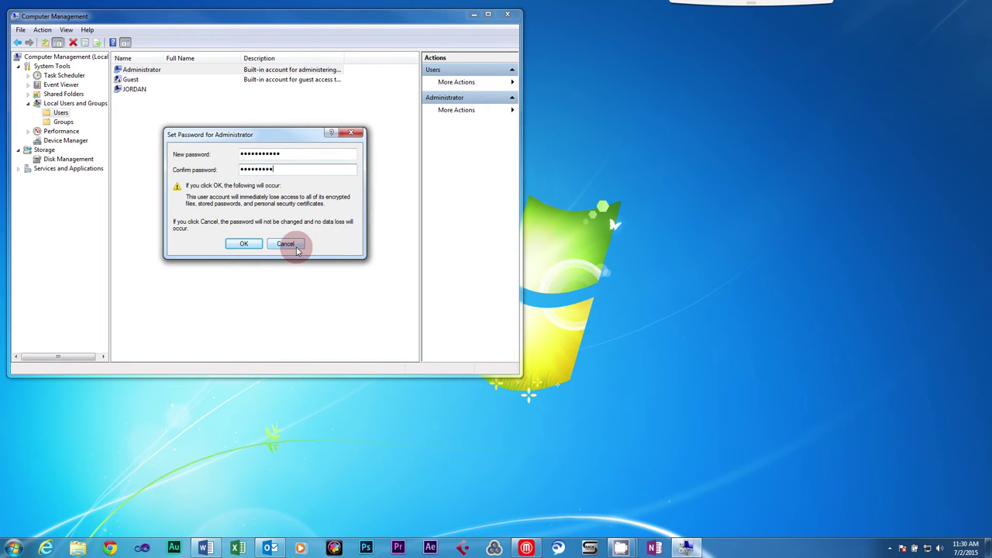
pyautogui.click(243, 243)
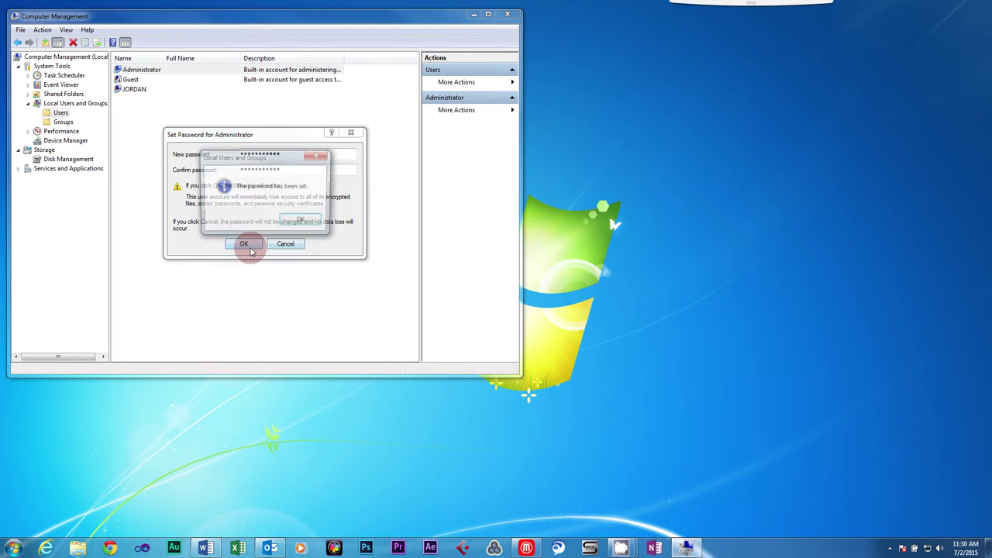
pyautogui.click(296, 225)
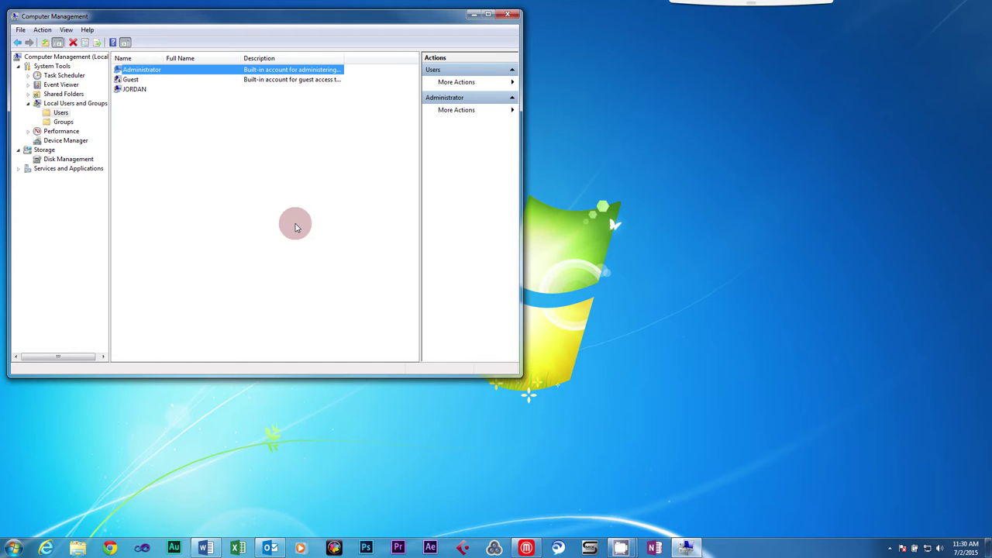
# In the local Administrator user's properties, make sure the "Account is disabled" option is cleared and apply the settings.
pyautogui.rightClick(144, 71)
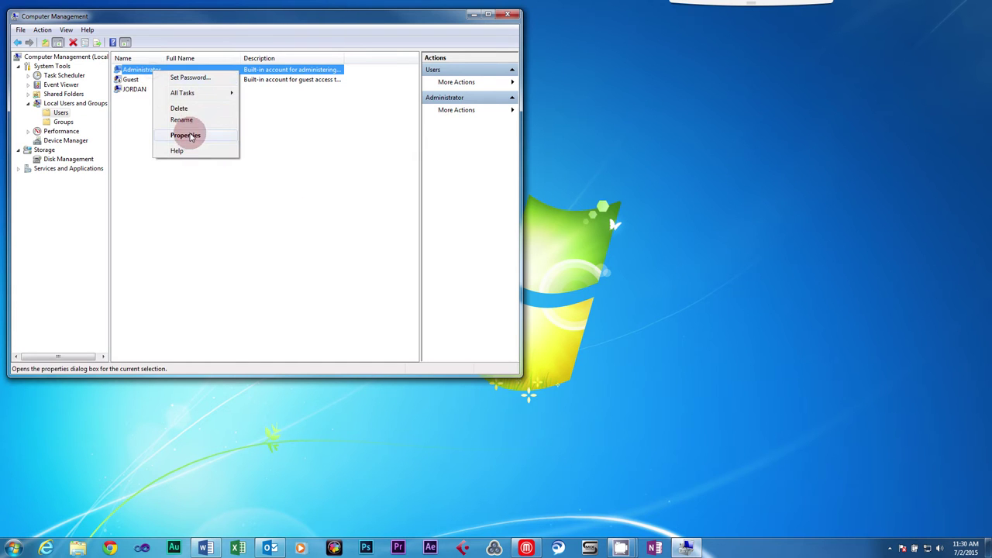
pyautogui.click(190, 137)
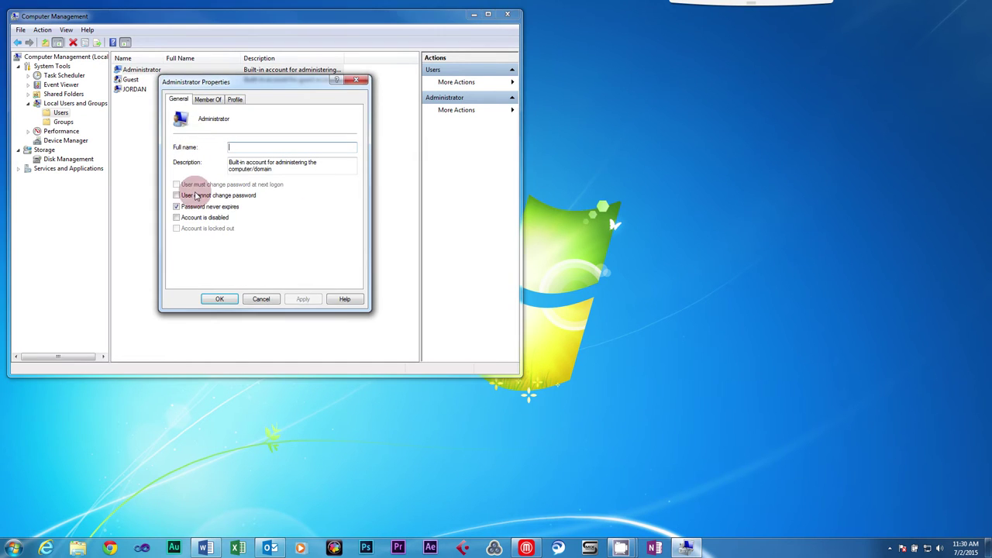
pyautogui.click(178, 220)
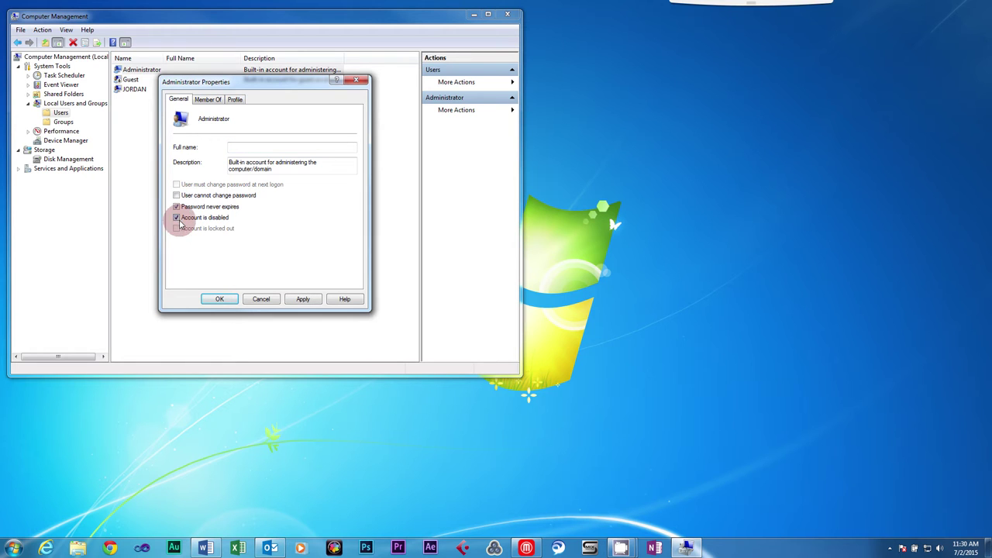
pyautogui.click(177, 219)
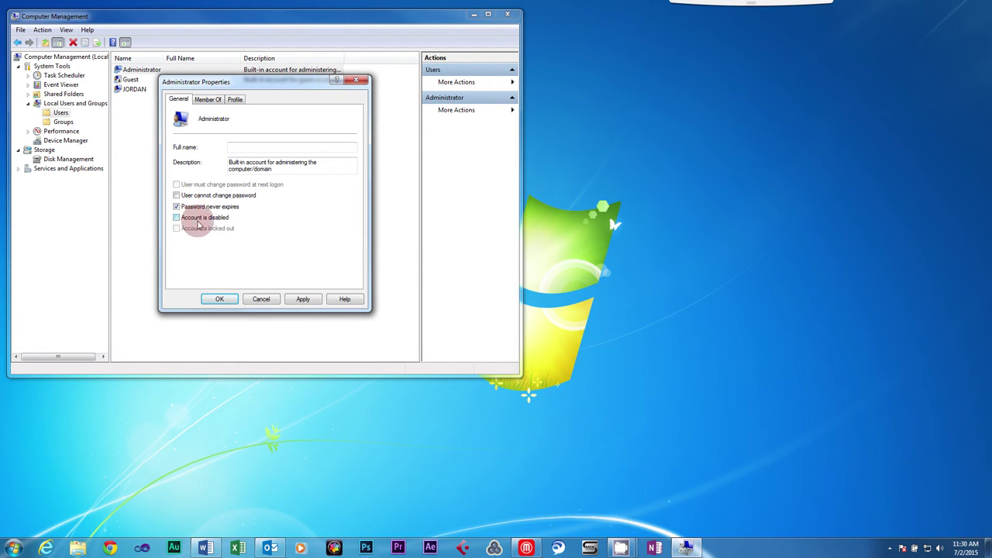
pyautogui.click(303, 299)
pyautogui.click(220, 299)
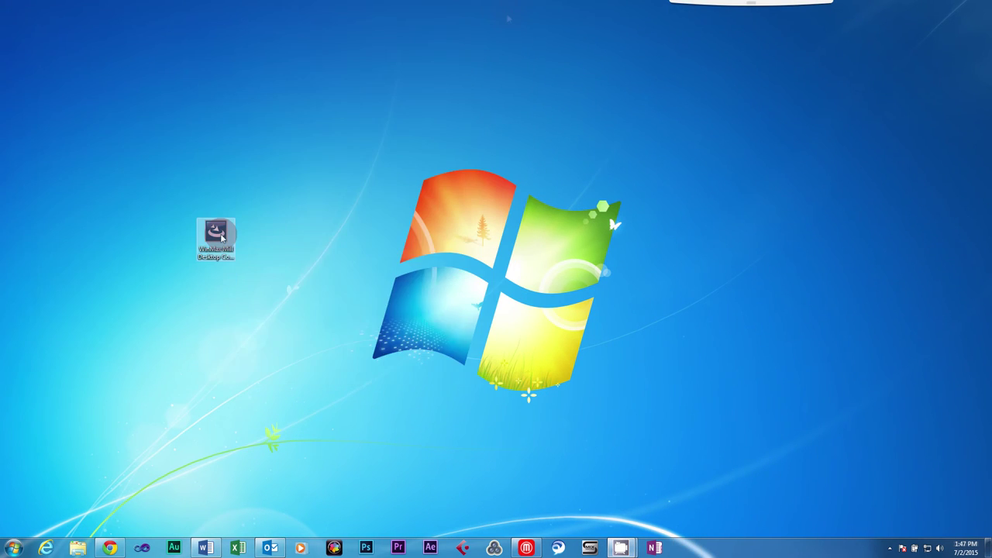
# Run the WinMax Mill Desktop Complete installer from the desktop, accept the license agreement and complete the installation.
pyautogui.rightClick(221, 235)
pyautogui.click(231, 249)
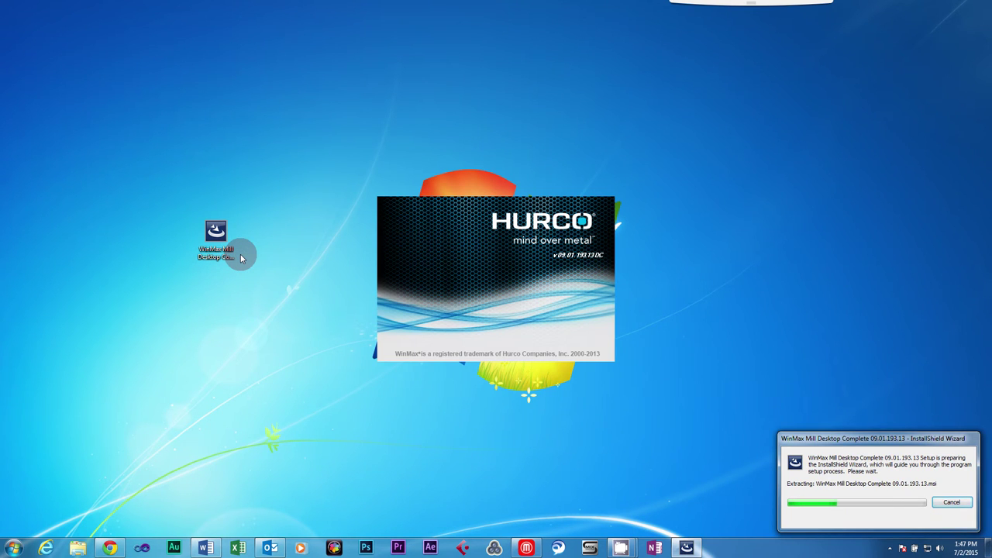
pyautogui.click(548, 356)
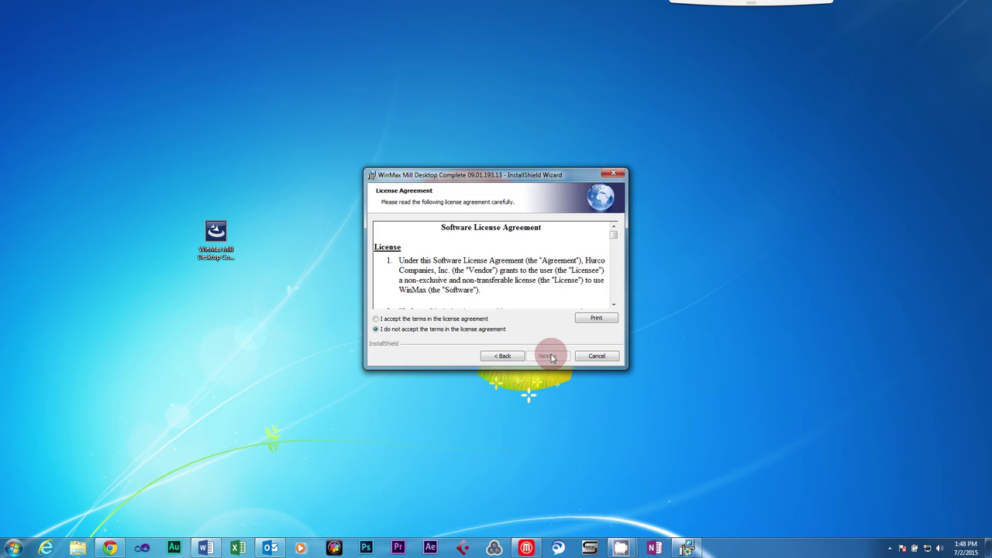
pyautogui.click(385, 321)
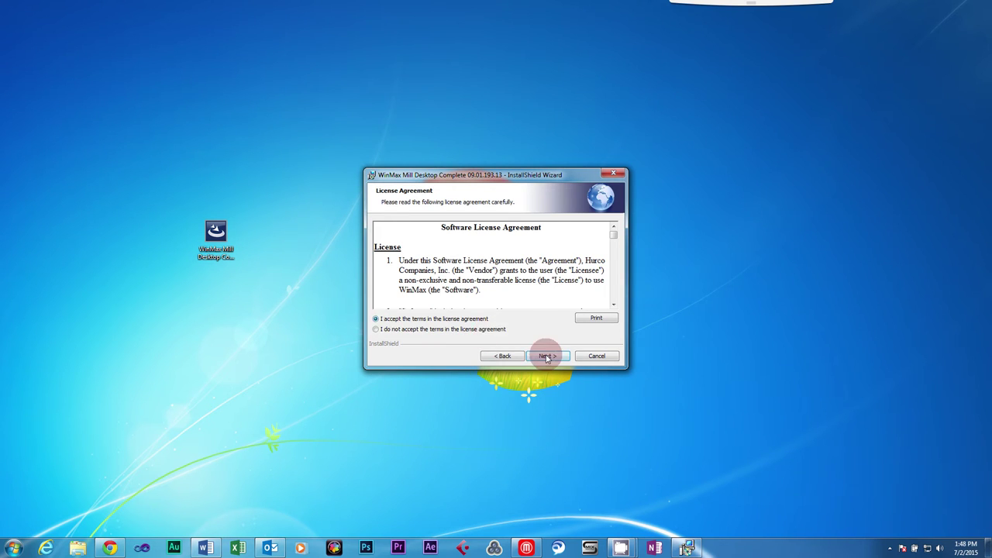
pyautogui.click(548, 356)
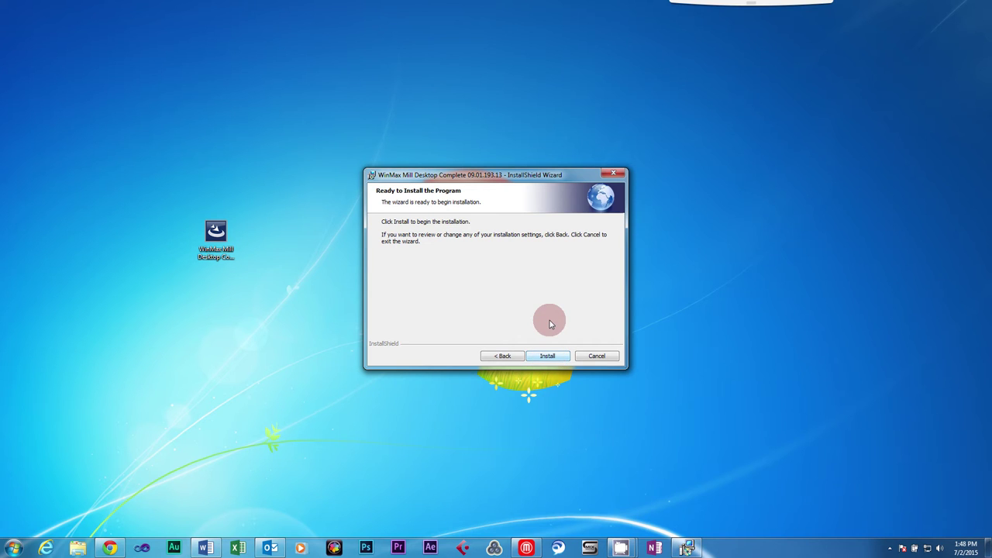
pyautogui.click(548, 358)
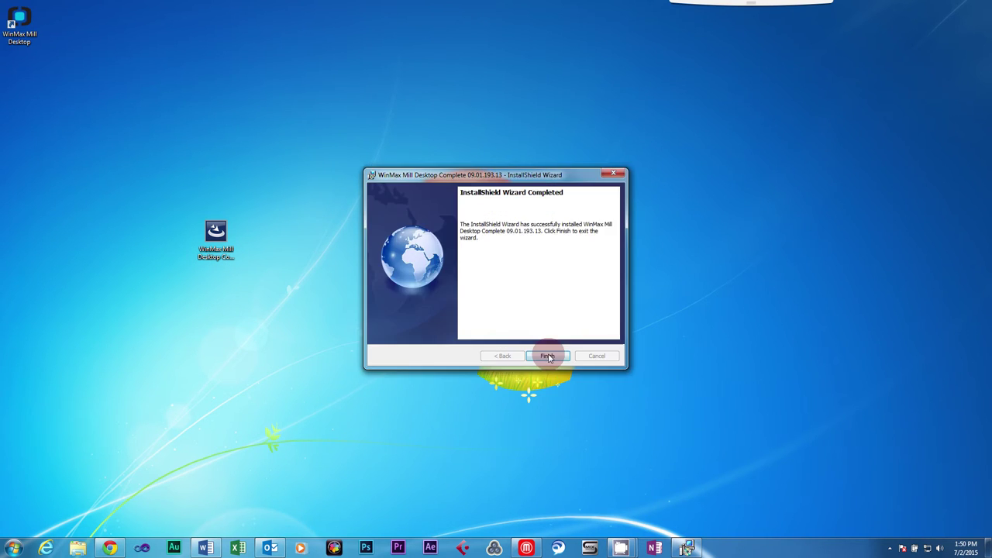
pyautogui.click(548, 357)
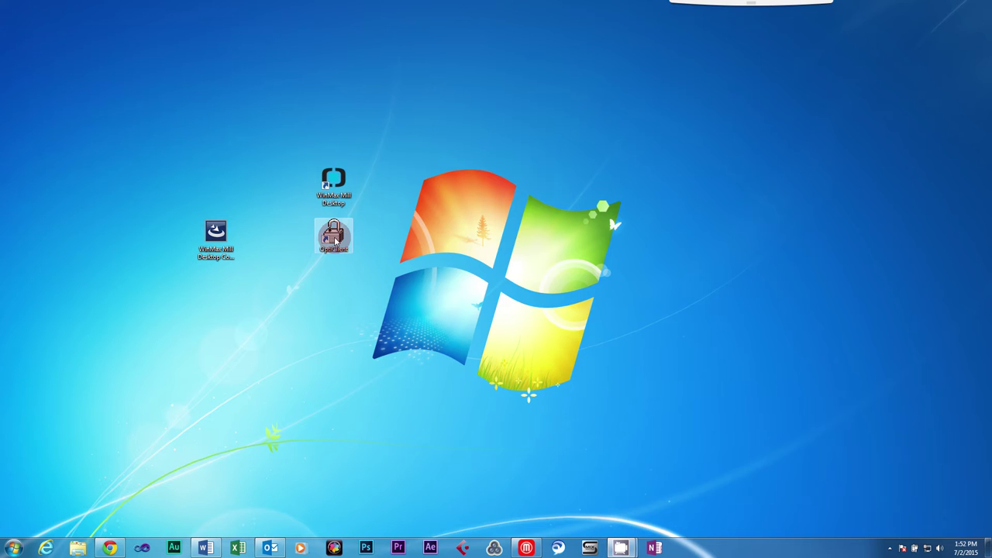
pyautogui.rightClick(333, 236)
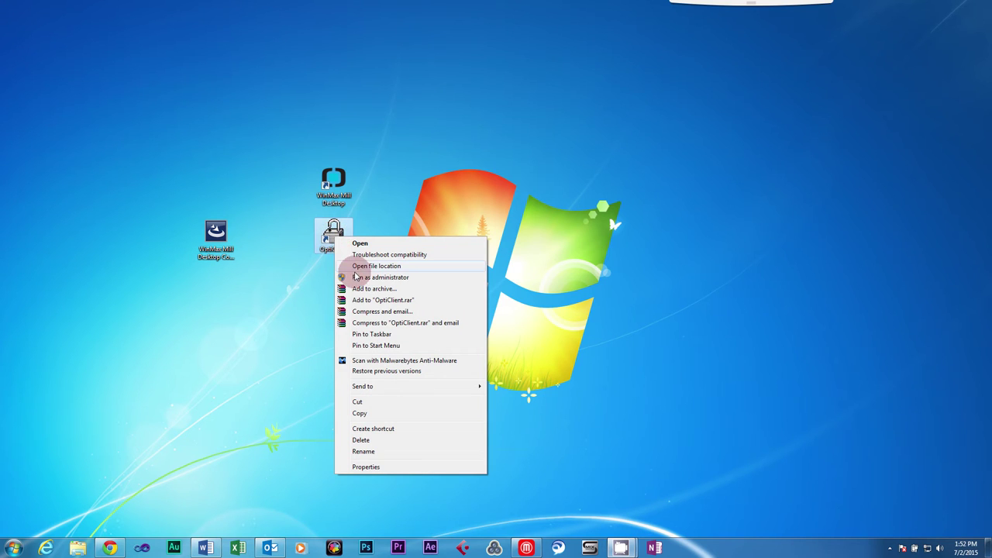
pyautogui.click(357, 276)
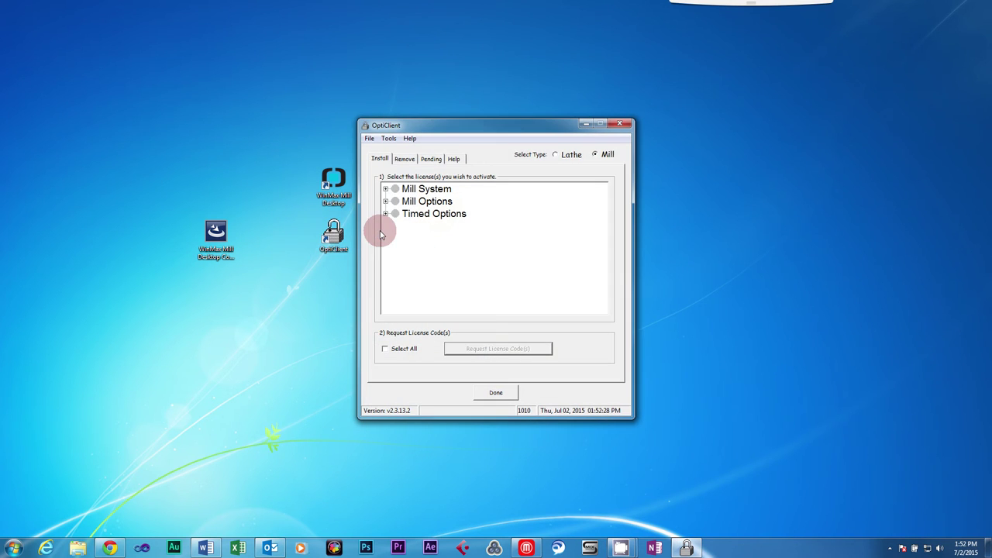
pyautogui.click(386, 189)
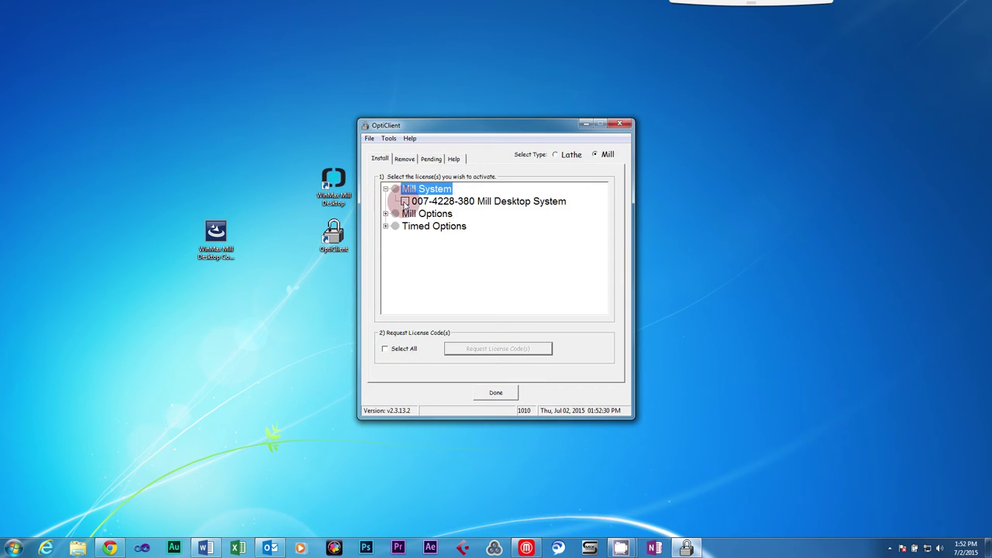
pyautogui.click(405, 202)
# Review the Mill Options list, select all licenses and request their license codes.
pyautogui.click(385, 214)
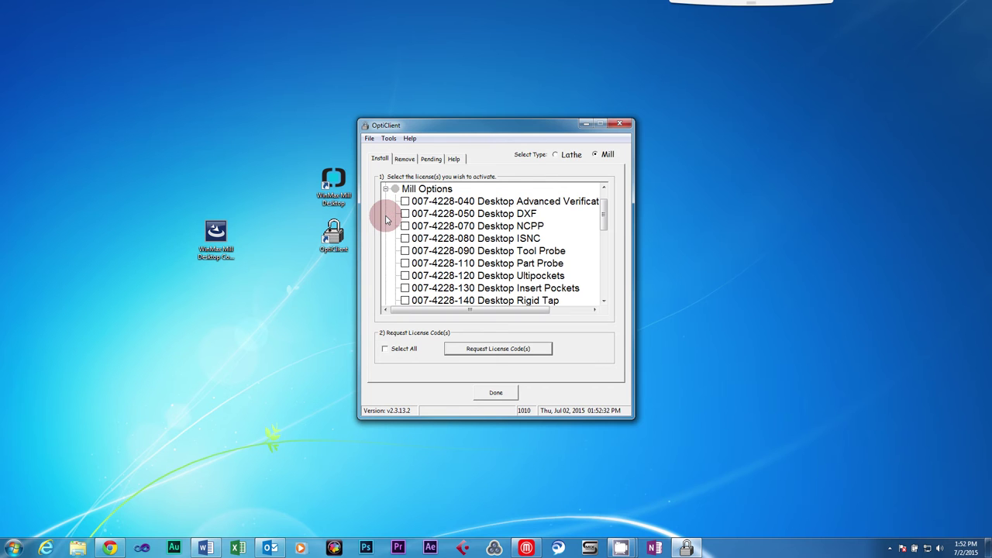
pyautogui.scroll(-9, 469, 240)
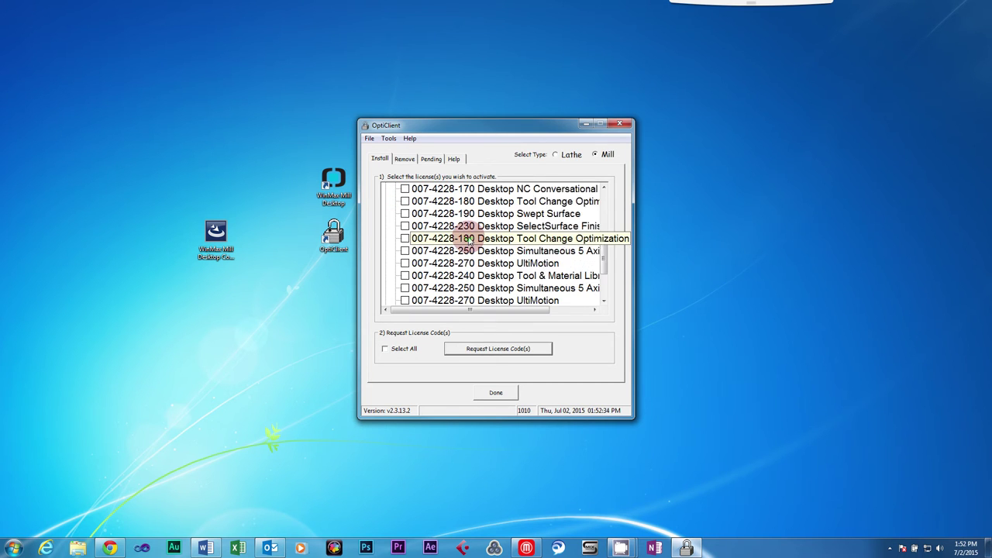
pyautogui.scroll(9, 468, 237)
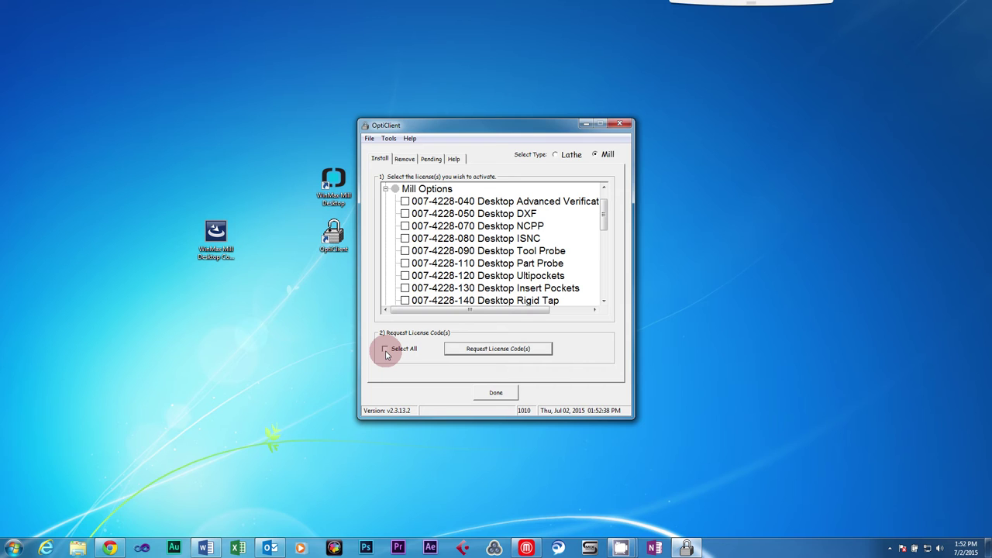
pyautogui.click(385, 349)
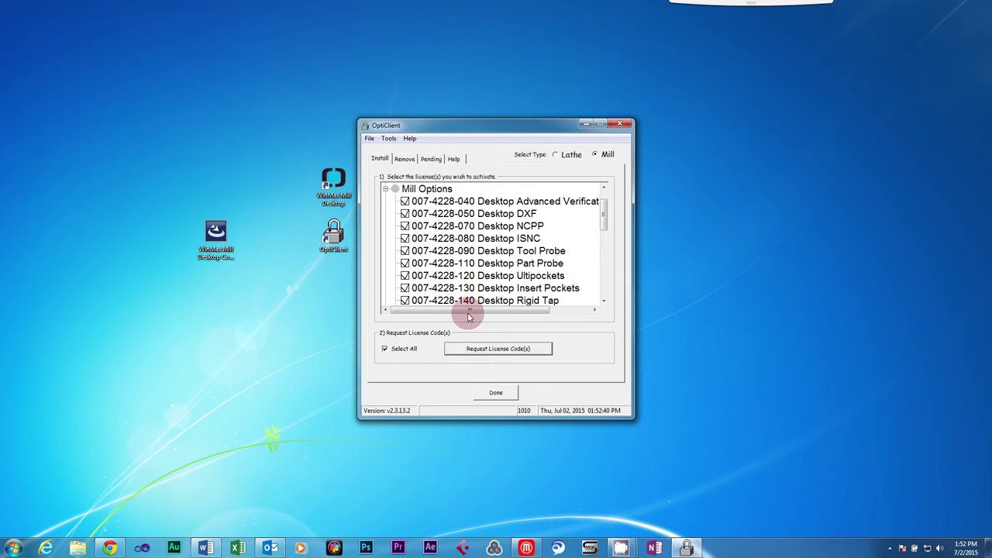
pyautogui.click(482, 354)
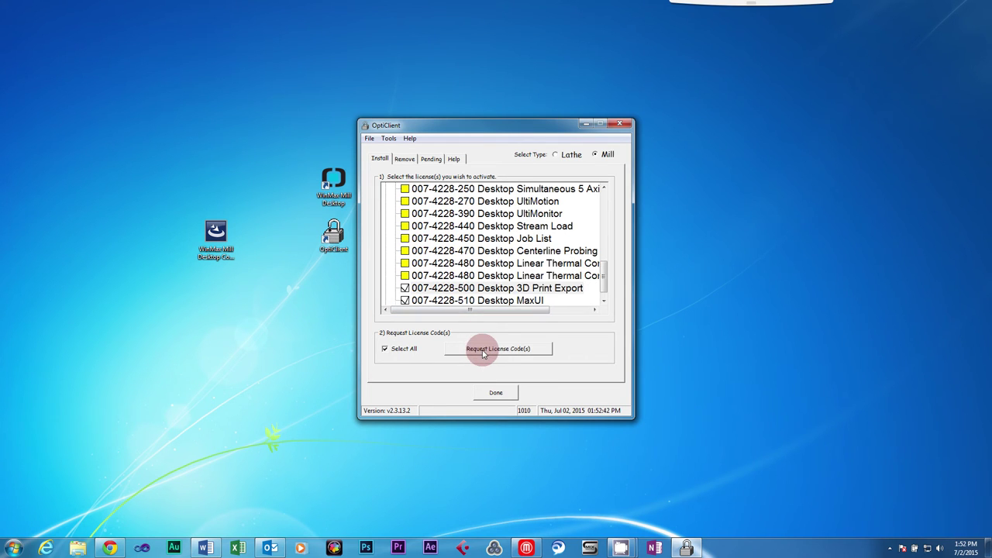
# Save all pending license options to a pending file named mill on the Desktop.
pyautogui.click(430, 161)
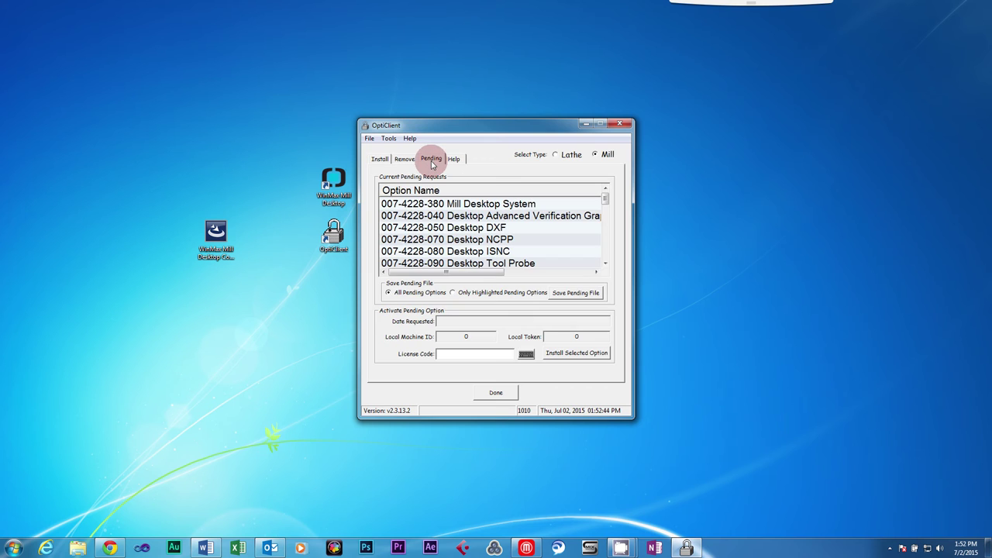
pyautogui.click(575, 293)
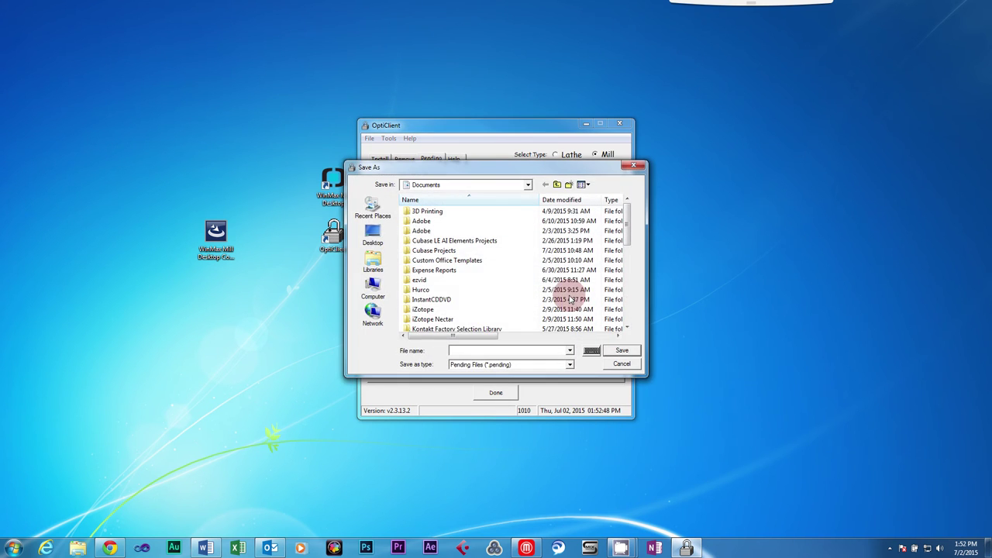
pyautogui.click(387, 240)
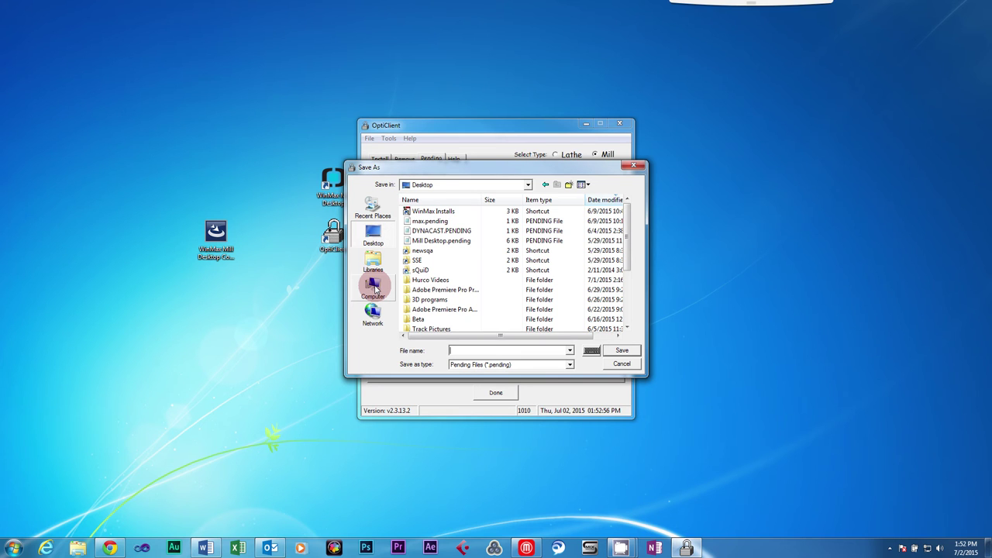
pyautogui.write('mill')
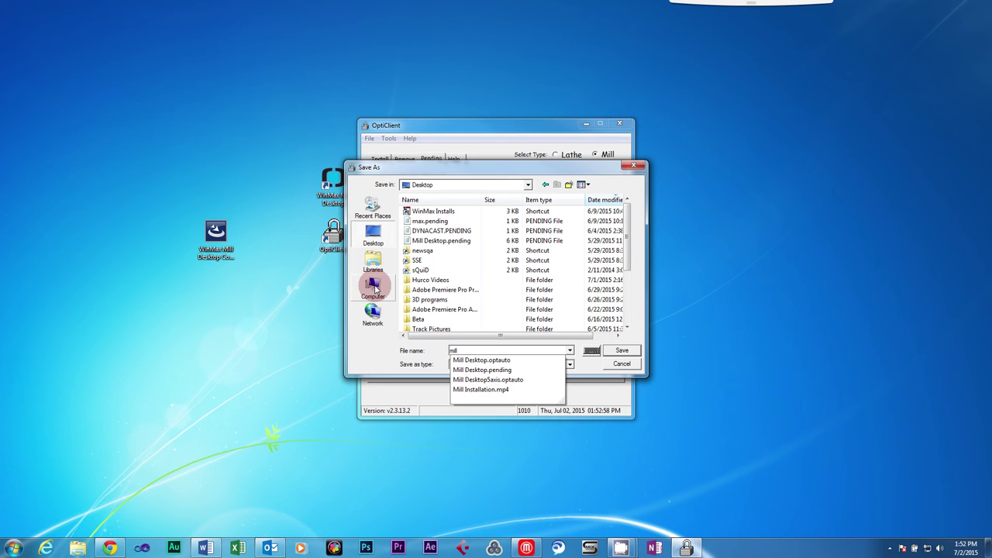
pyautogui.click(621, 351)
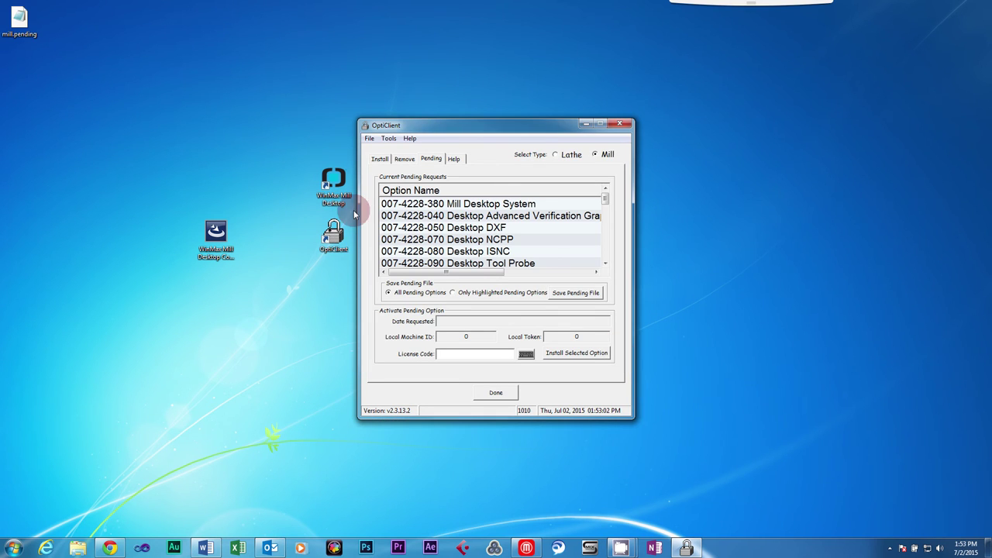
# Move mill.pending on the desktop to below the OptiClient shortcut and open its context options to Send to.
pyautogui.moveTo(23, 14); pyautogui.dragTo(293, 303)
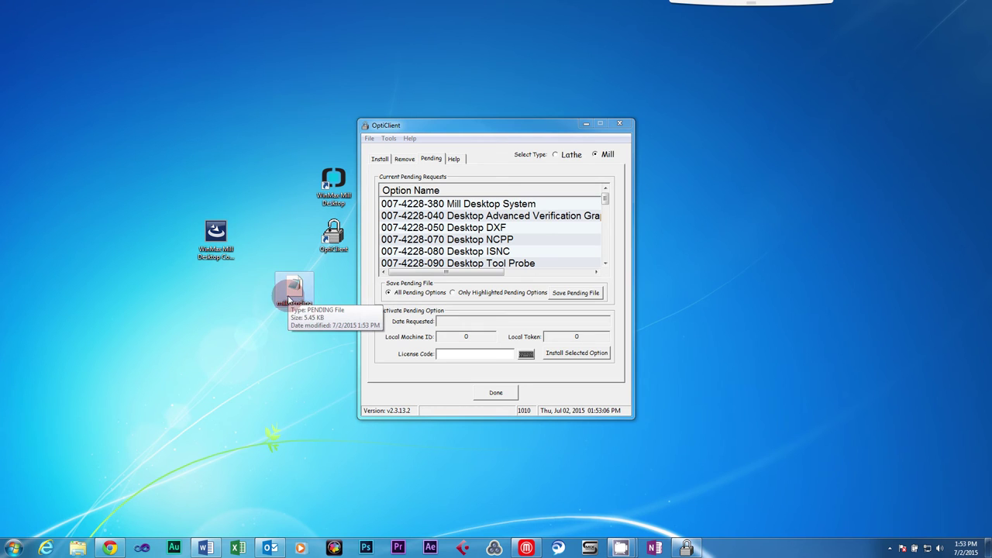
pyautogui.rightClick(295, 289)
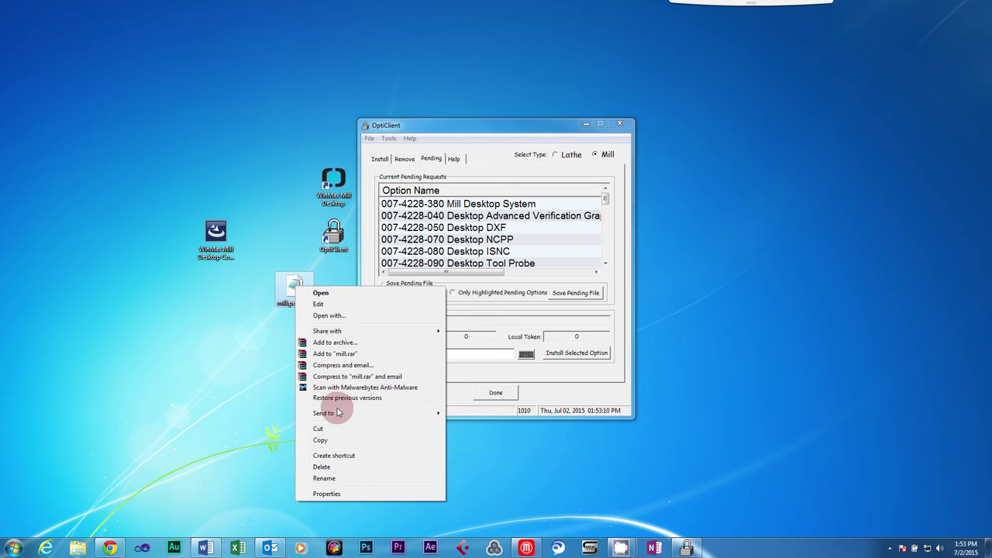
pyautogui.moveTo(312, 413)
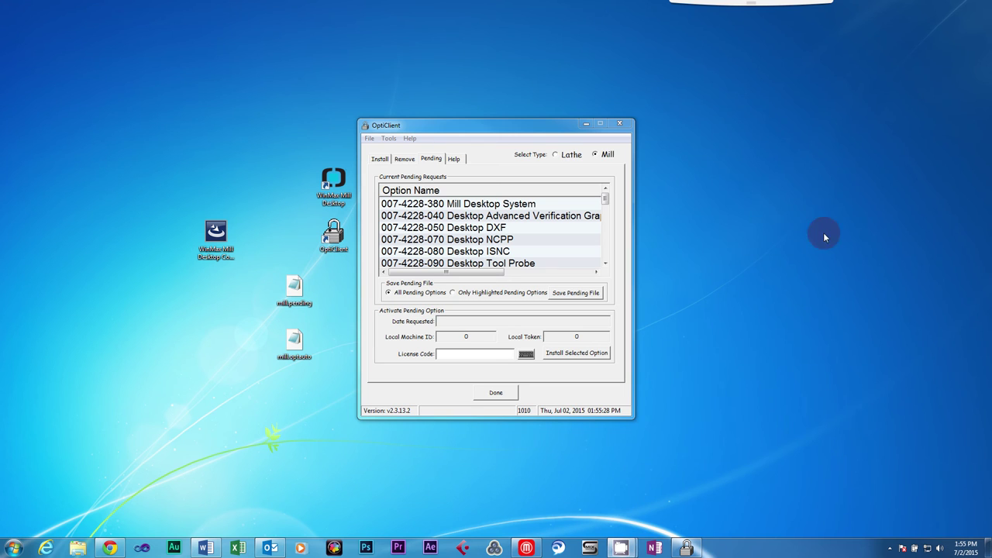
# Activate the pending options automatically from the desktop file mill.optauto, review the activation list to its end and acknowledge the restart notice.
pyautogui.click(389, 140)
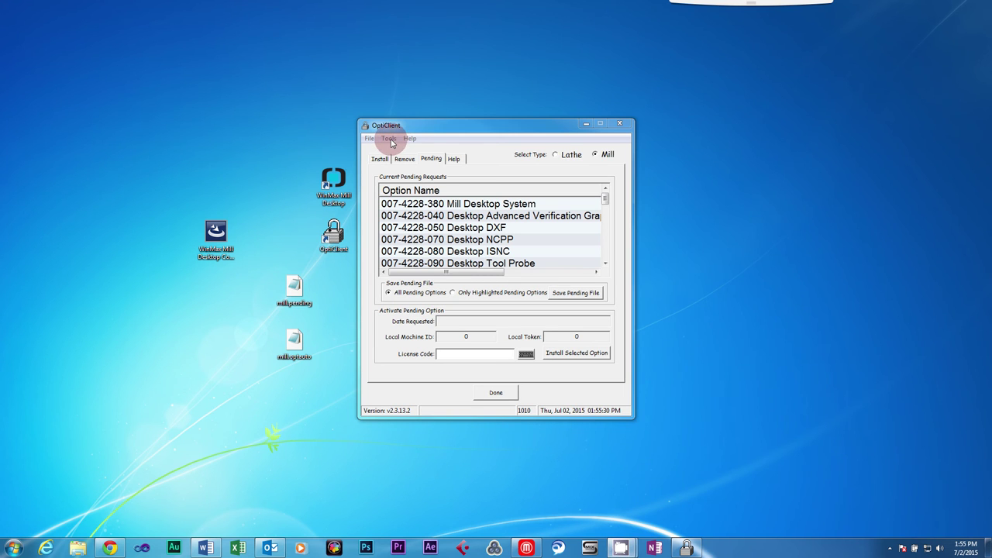
pyautogui.click(407, 162)
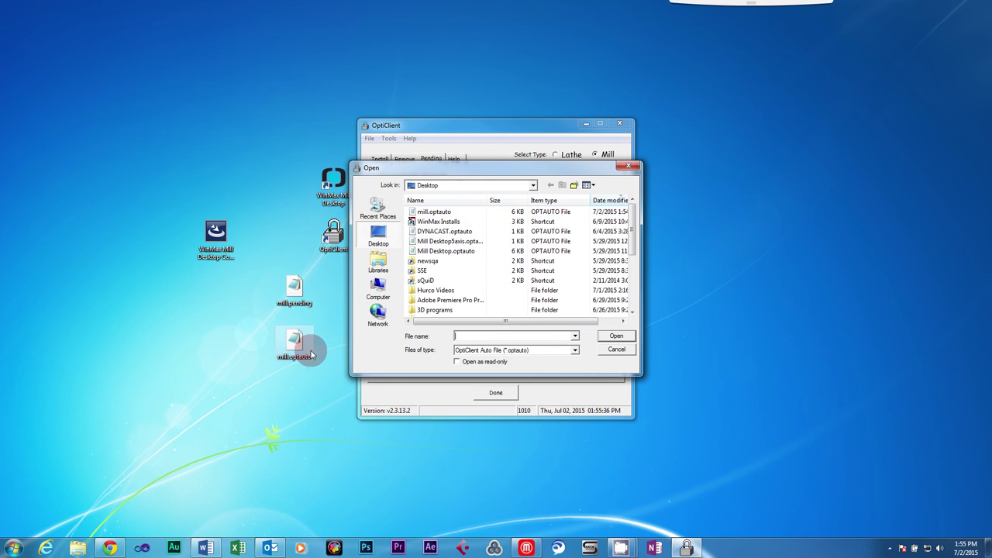
pyautogui.doubleClick(447, 213)
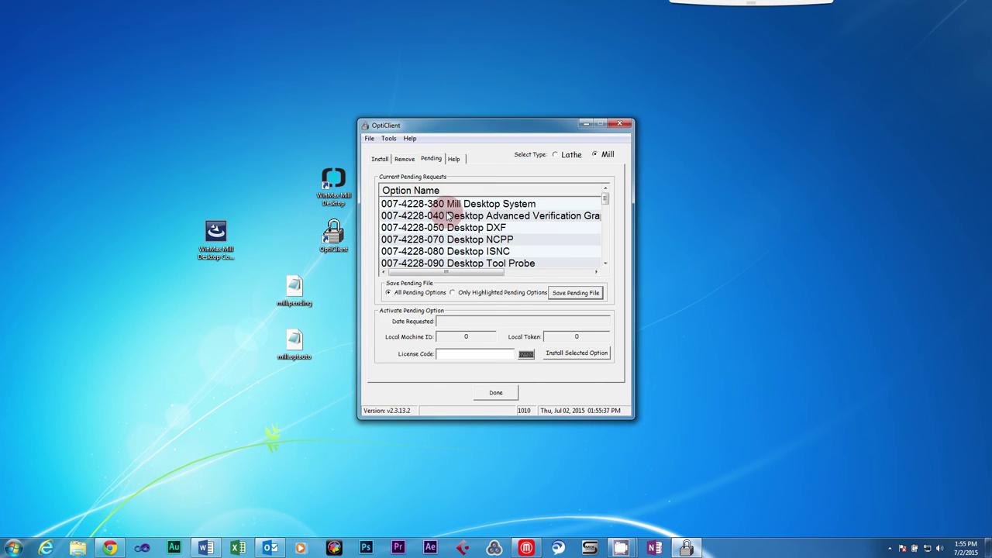
pyautogui.moveTo(619, 220); pyautogui.dragTo(632, 355)
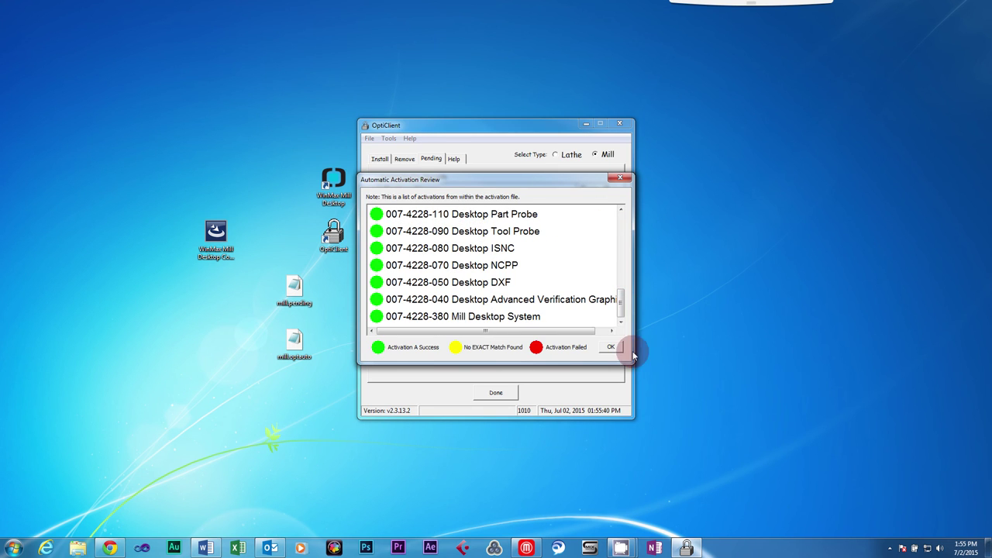
pyautogui.click(612, 346)
pyautogui.click(608, 299)
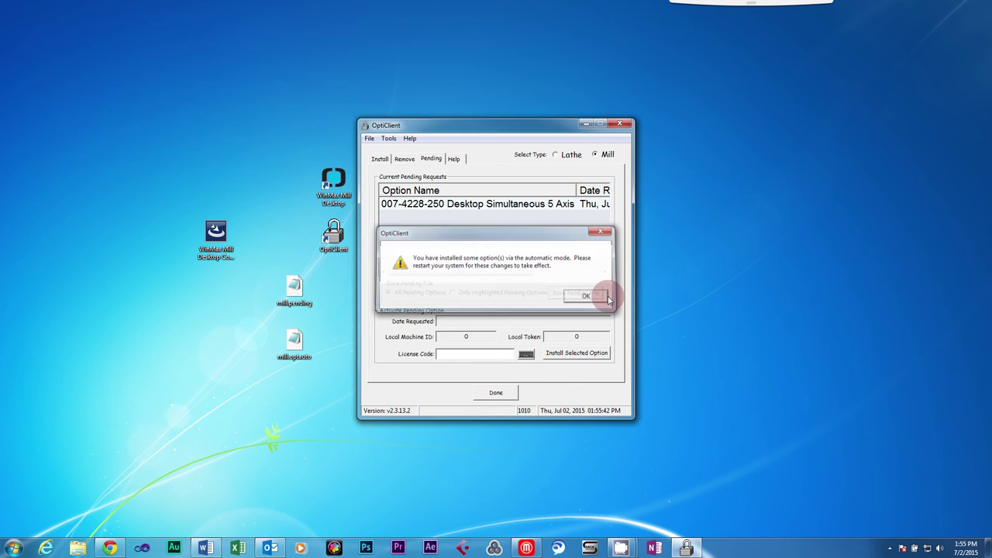
# Close OptiClient and run WinMax Mill Desktop as administrator from its desktop shortcut.
pyautogui.click(504, 397)
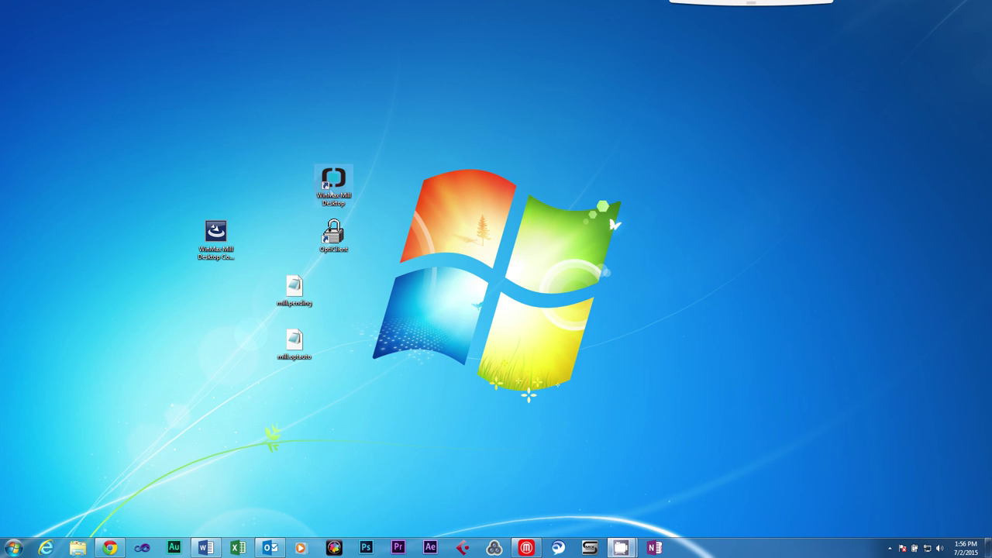
pyautogui.rightClick(332, 187)
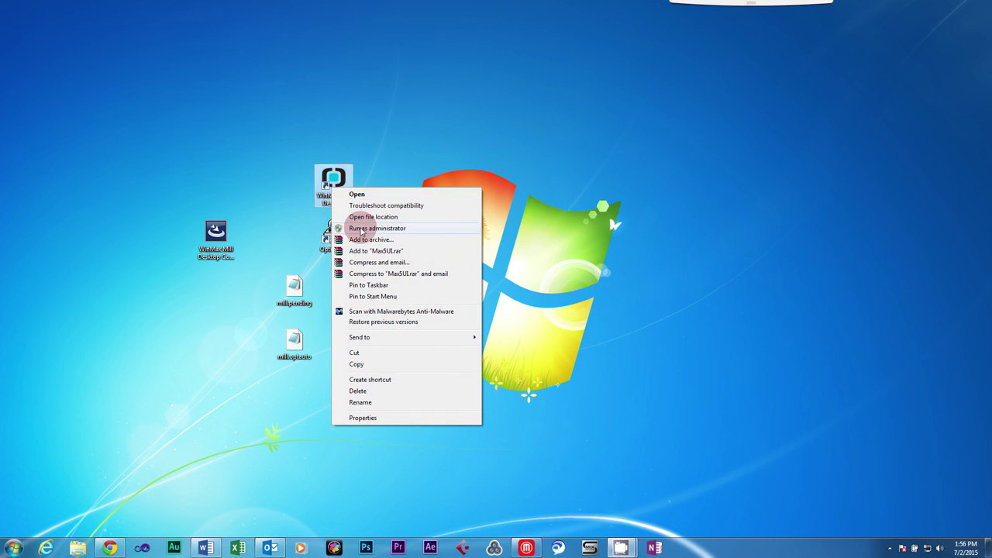
pyautogui.click(361, 229)
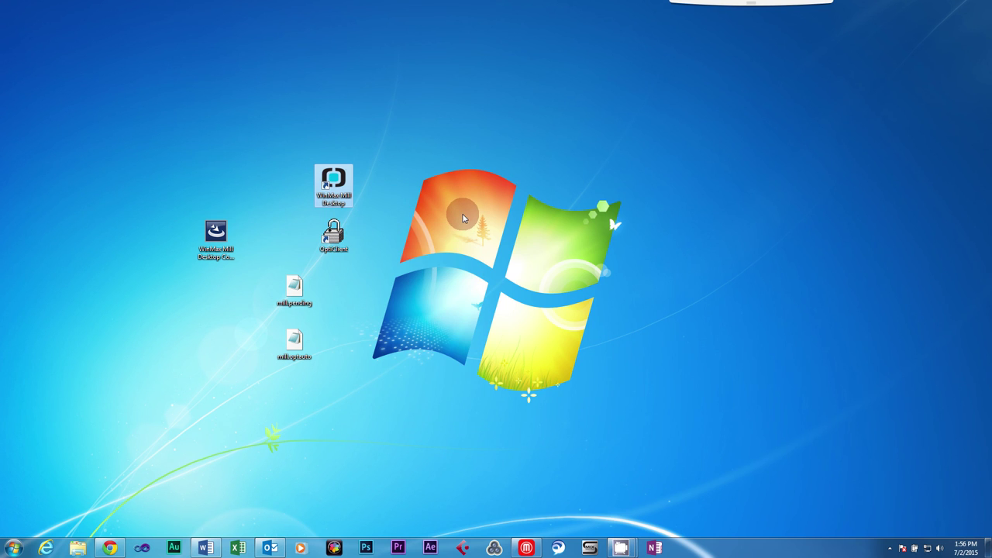